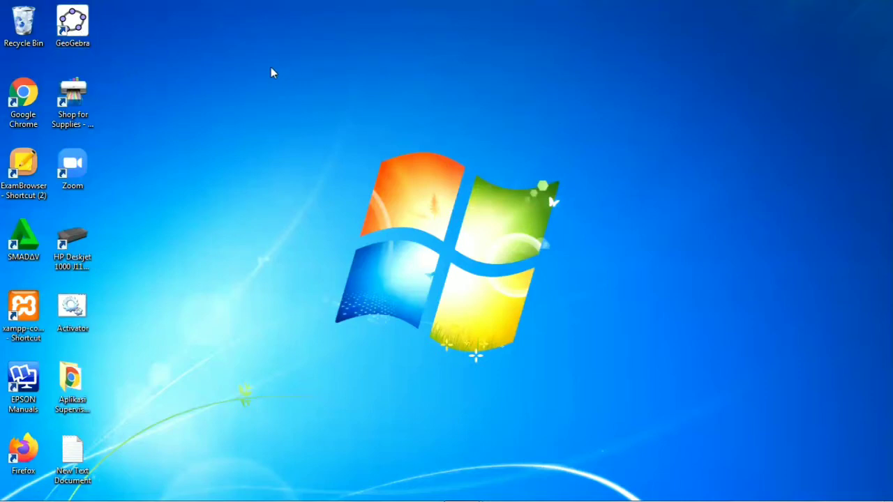
Open GeoGebra in a maximized window and set the layout so the Input Bar sits above the views.
double_click(85, 33)
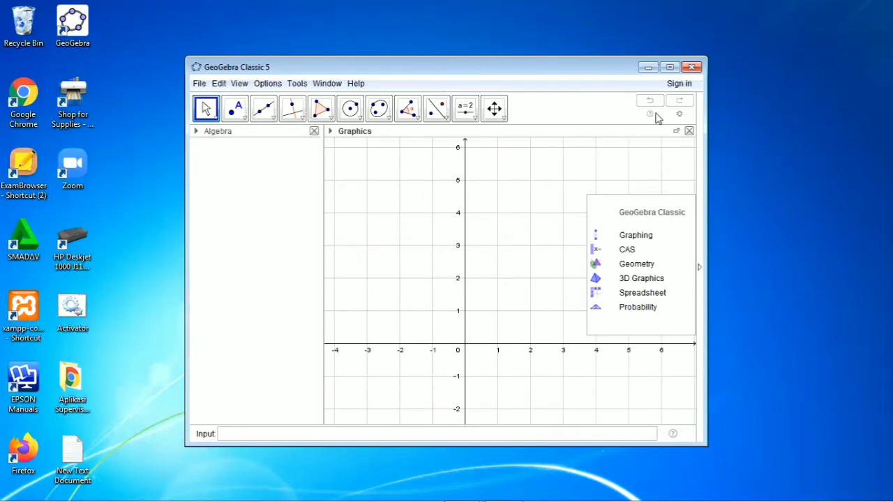
left_click(670, 68)
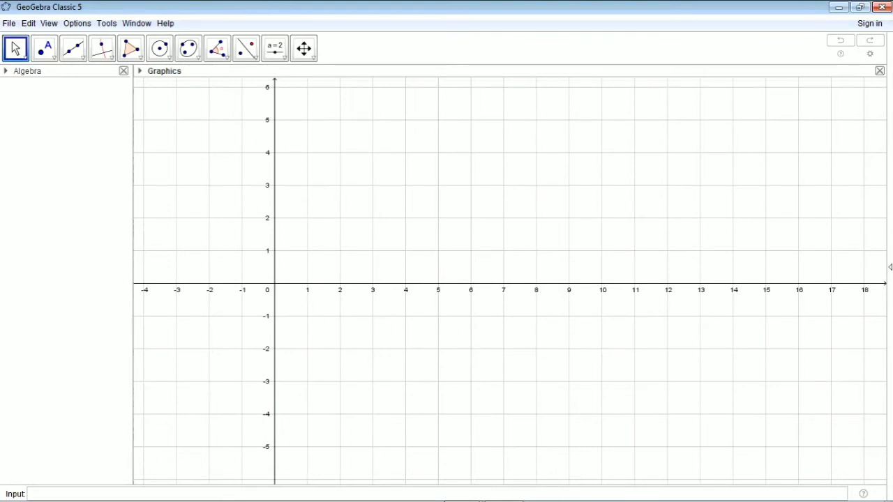
left_click(870, 54)
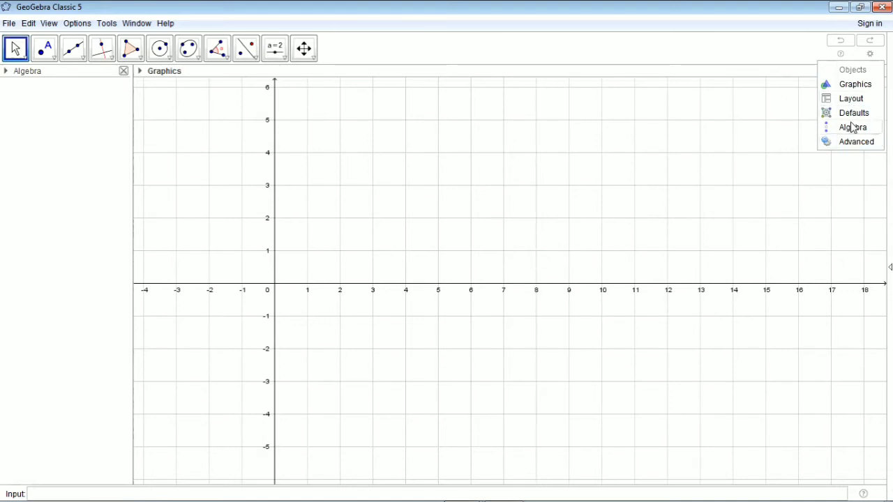
left_click(850, 100)
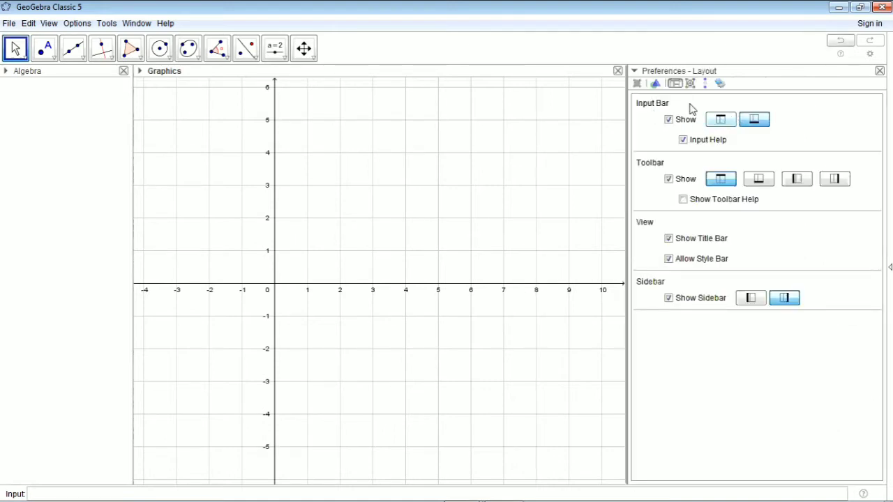
left_click(722, 120)
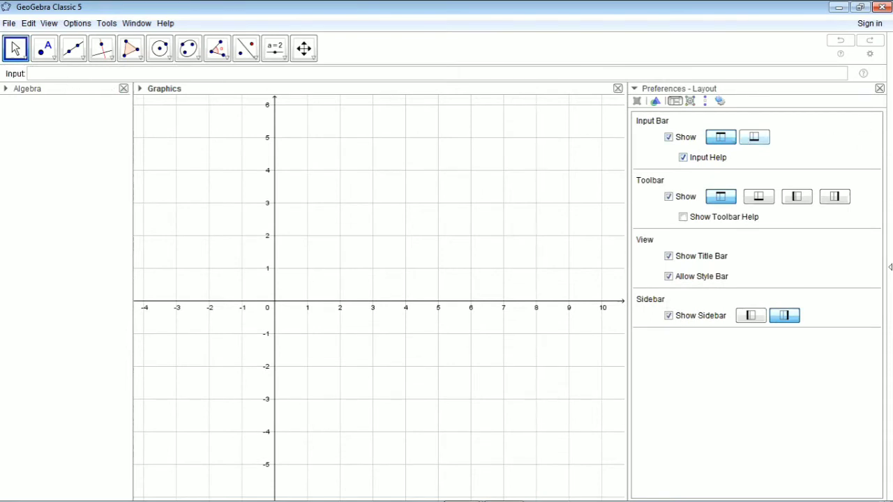
left_click(880, 88)
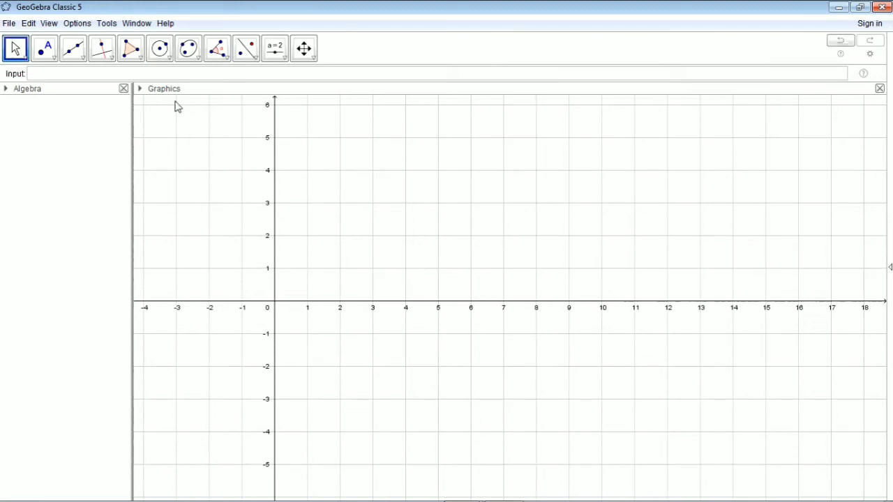
Set the interface font size to 28 pt.
left_click(79, 25)
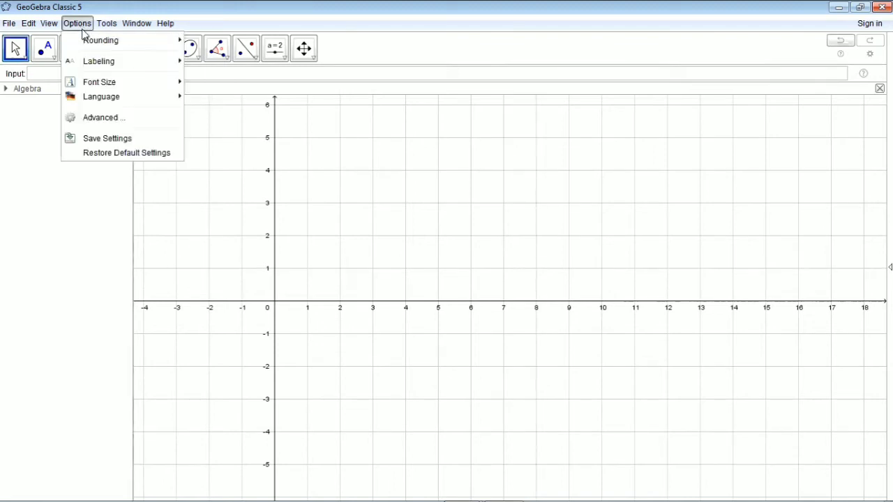
mouse_move(128, 88)
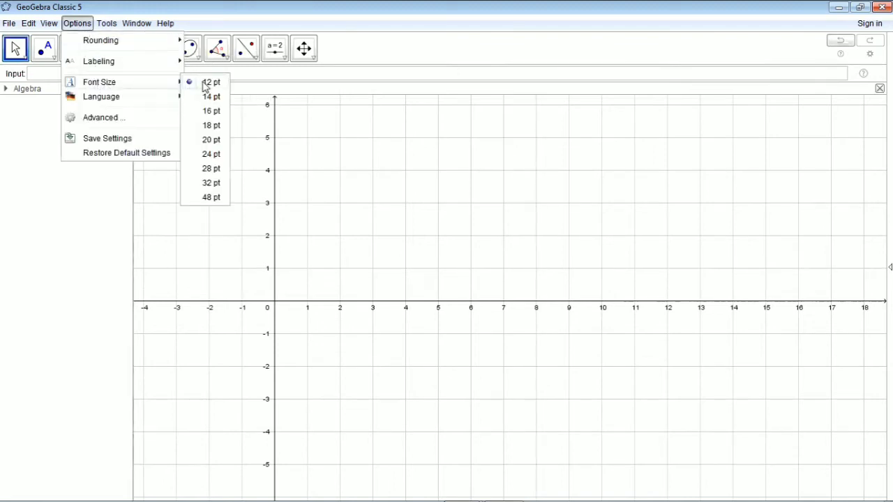
left_click(209, 169)
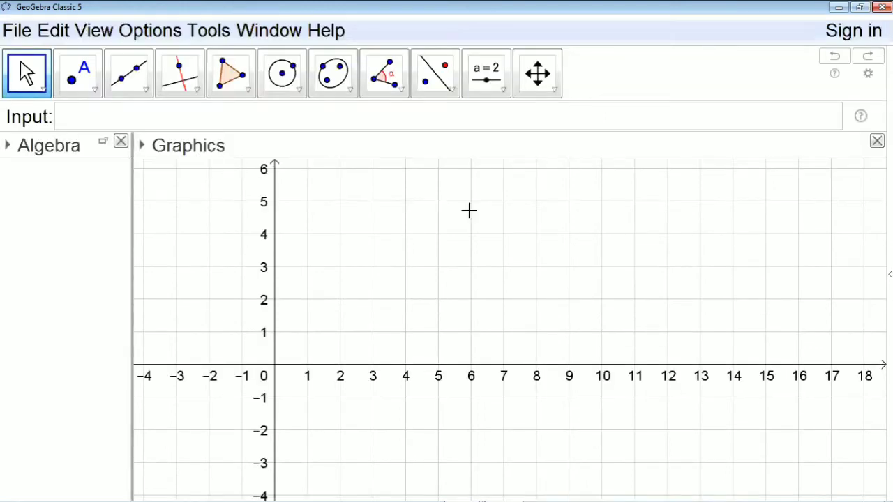
Plot the quadratic y=ax^2+bx+c and create sliders for a, b and c.
left_click(537, 73)
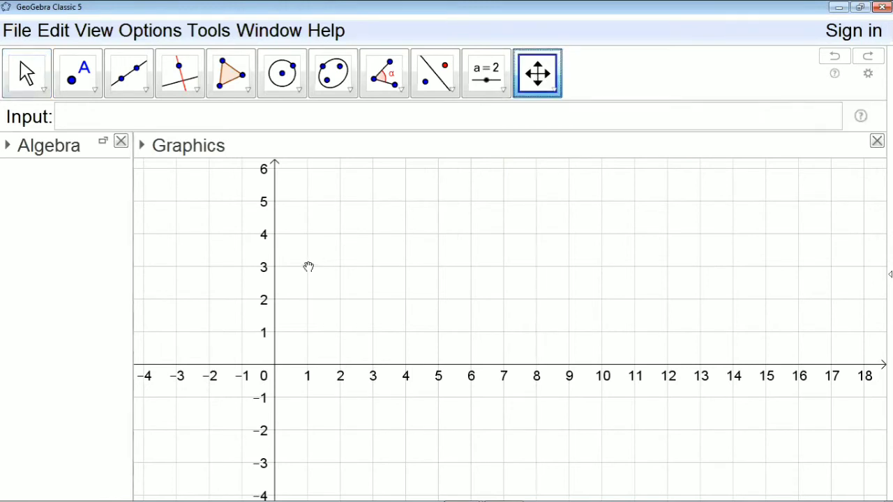
left_click_drag(309, 265, 517, 255)
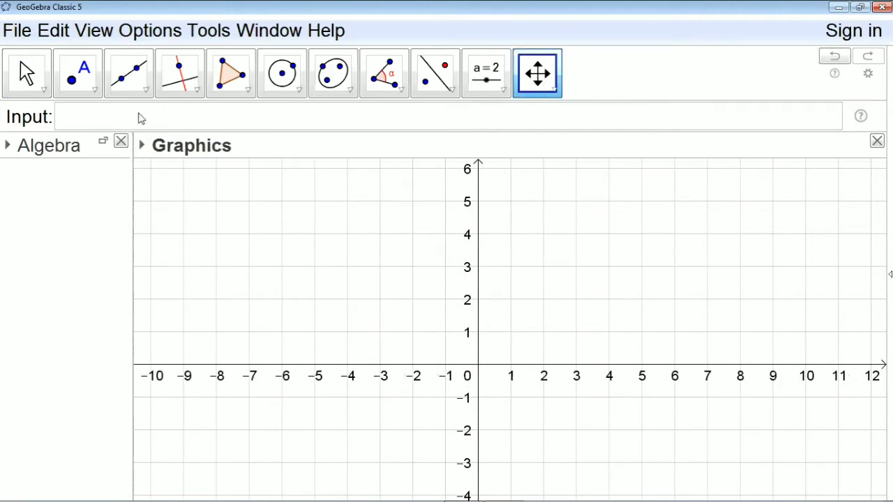
left_click(75, 117)
type("y=")
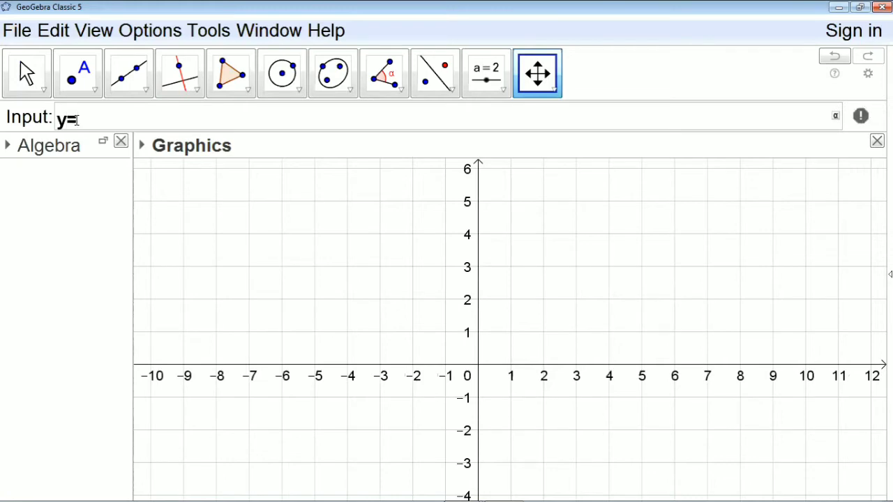
type("ax^2+bx")
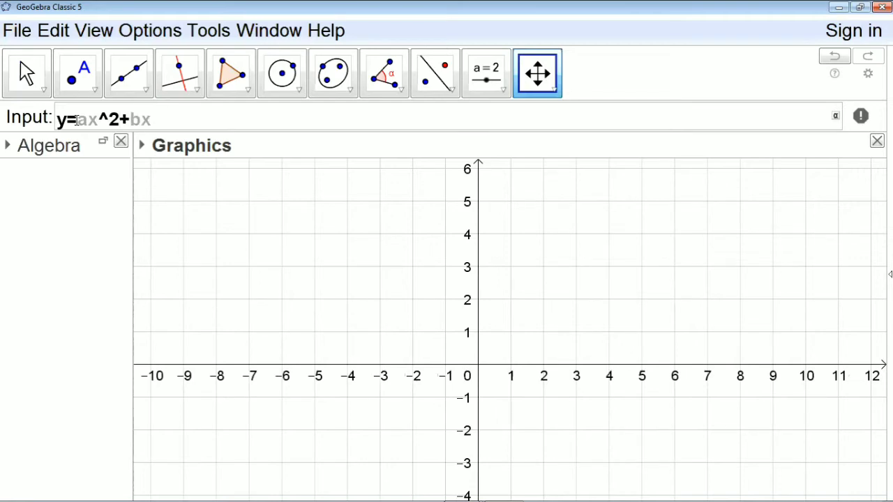
type("+c")
key("Return")
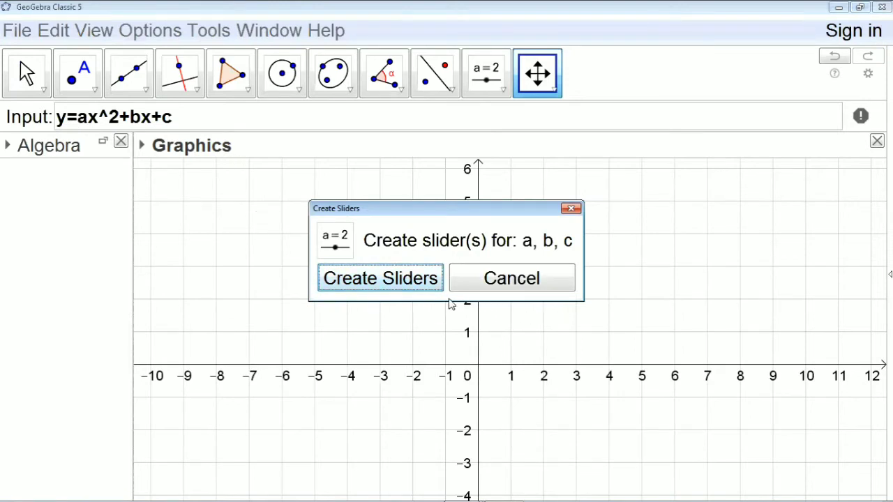
left_click(379, 280)
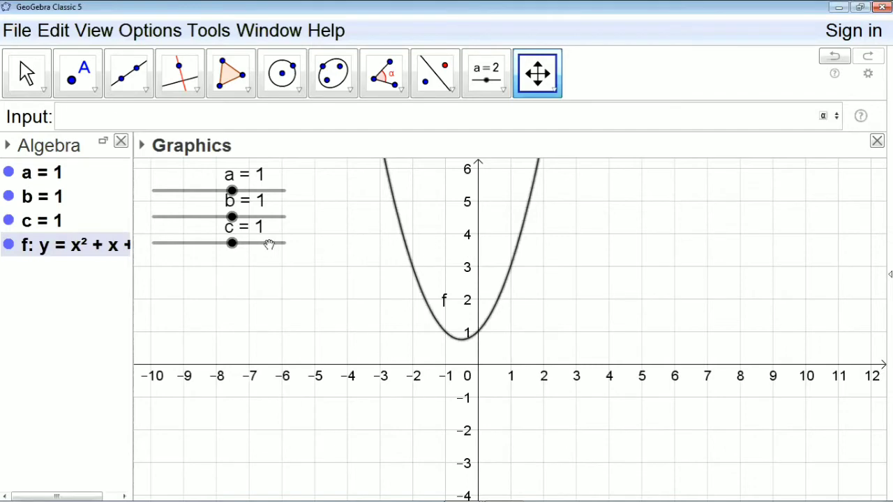
Space the b and c sliders further apart below slider a, and widen the Algebra view to fit the full equation.
left_click_drag(269, 244, 272, 253)
left_click_drag(274, 277, 268, 288)
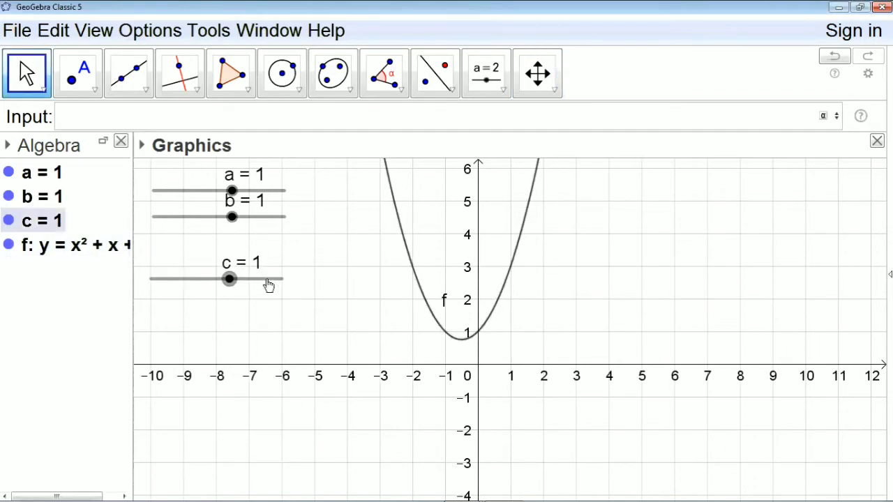
left_click_drag(266, 218, 262, 234)
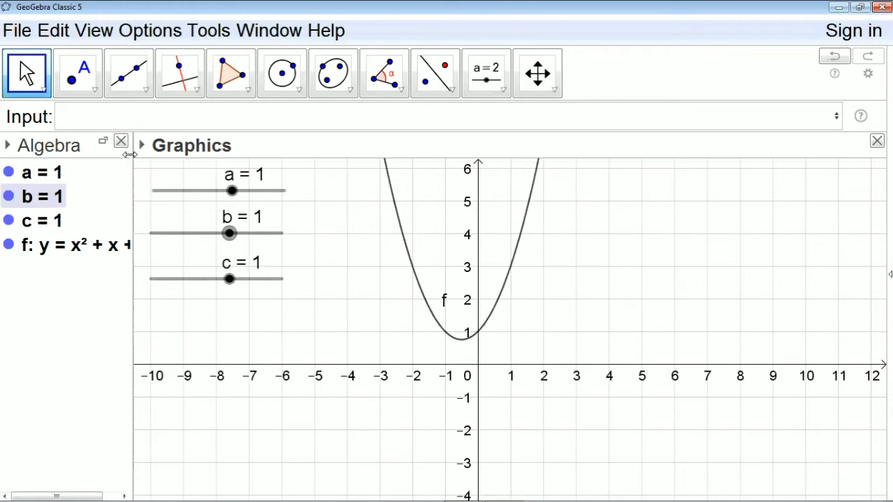
left_click_drag(130, 154, 161, 154)
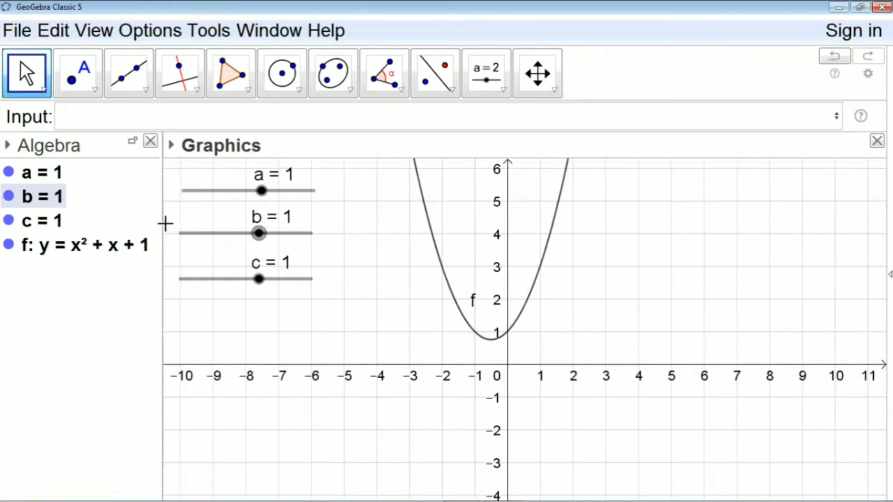
Change the colour of parabola f to red in its object properties, and close the properties view.
mouse_move(76, 254)
left_click(433, 241)
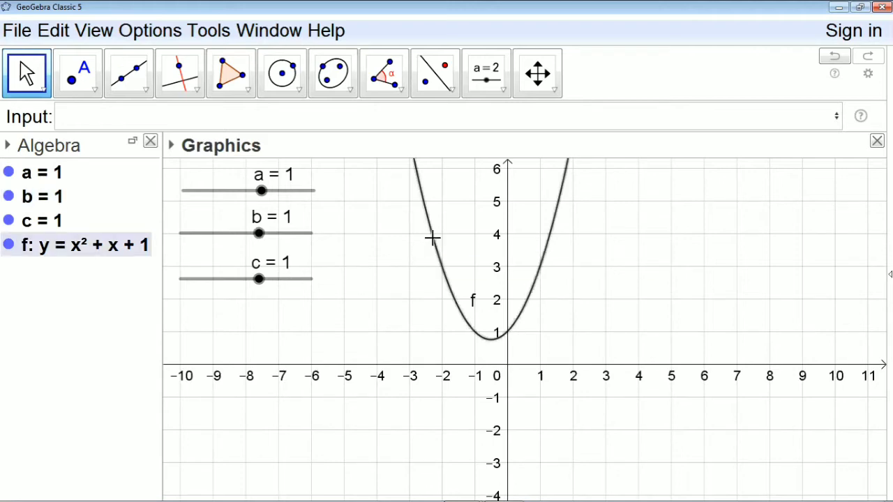
right_click(455, 302)
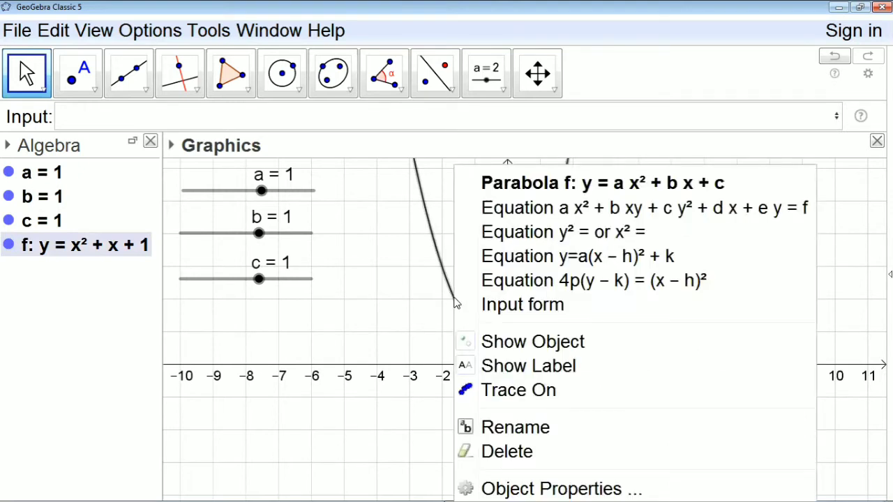
left_click(519, 486)
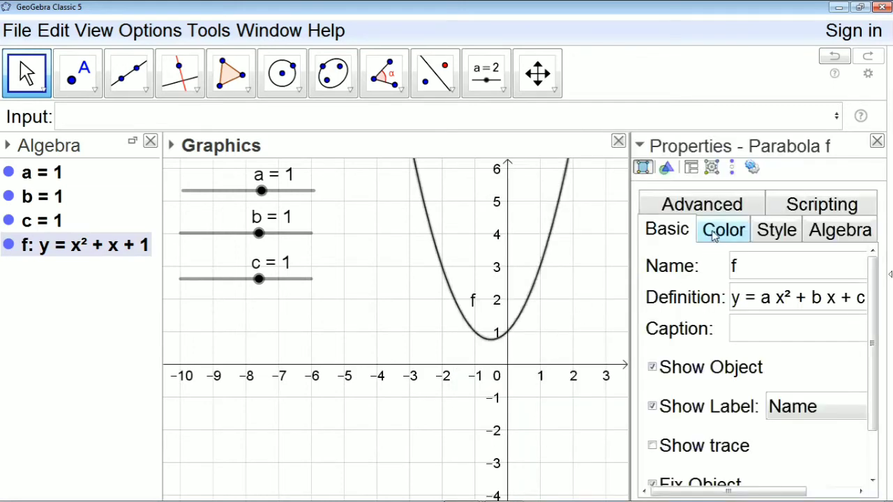
left_click(714, 236)
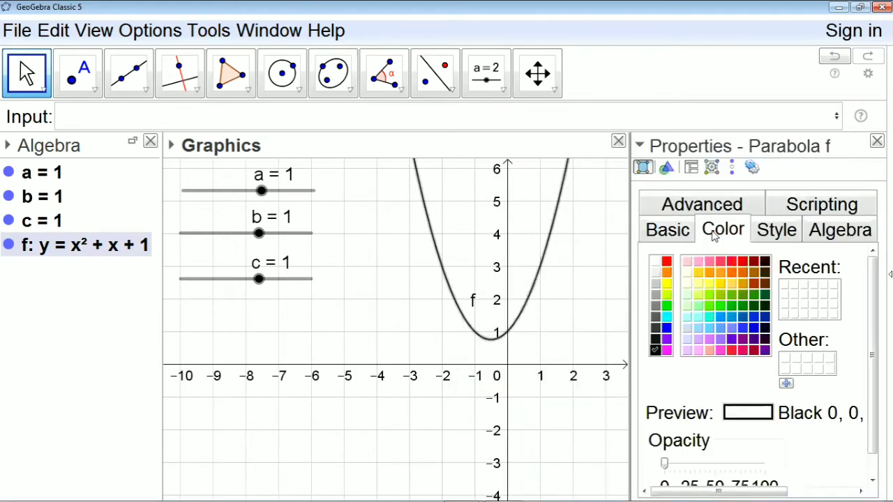
left_click(667, 263)
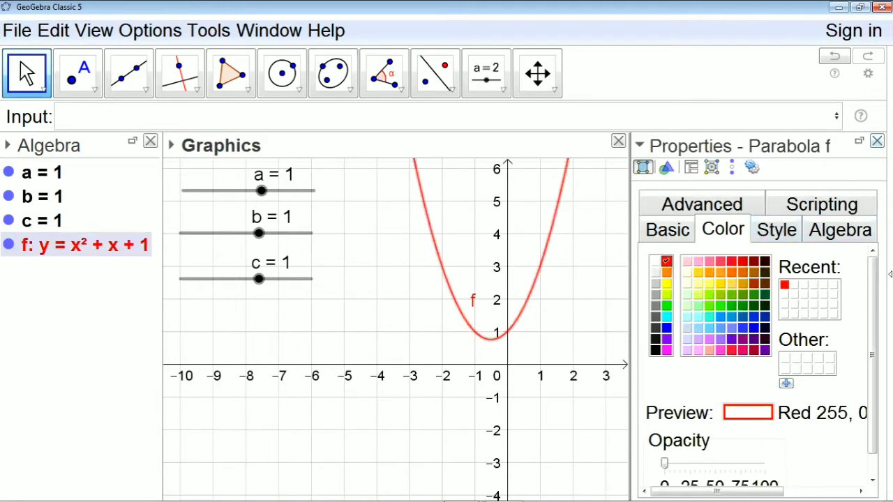
left_click(877, 141)
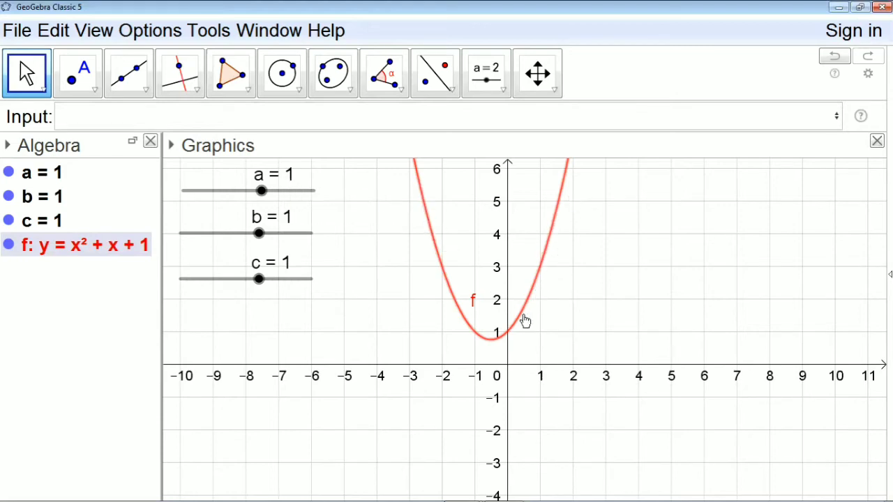
Vary slider a through 2, 3, 0, -1, -2, -3, -5 and 0.5 to examine the parabola's shape, and return it to 1.
left_click_drag(262, 198, 274, 198)
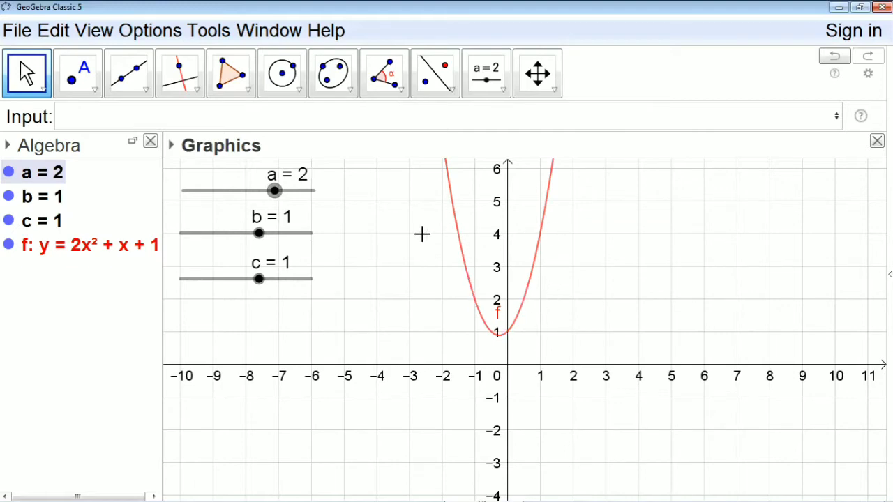
left_click_drag(275, 193, 288, 196)
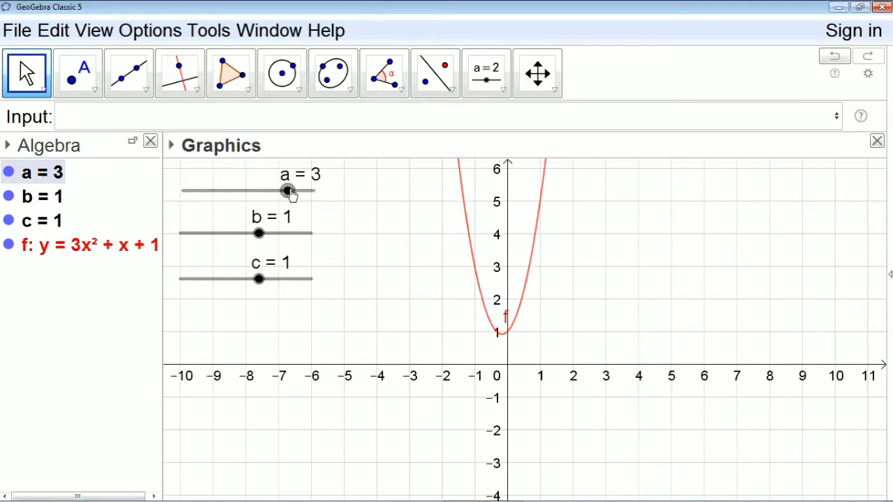
left_click_drag(289, 193, 249, 199)
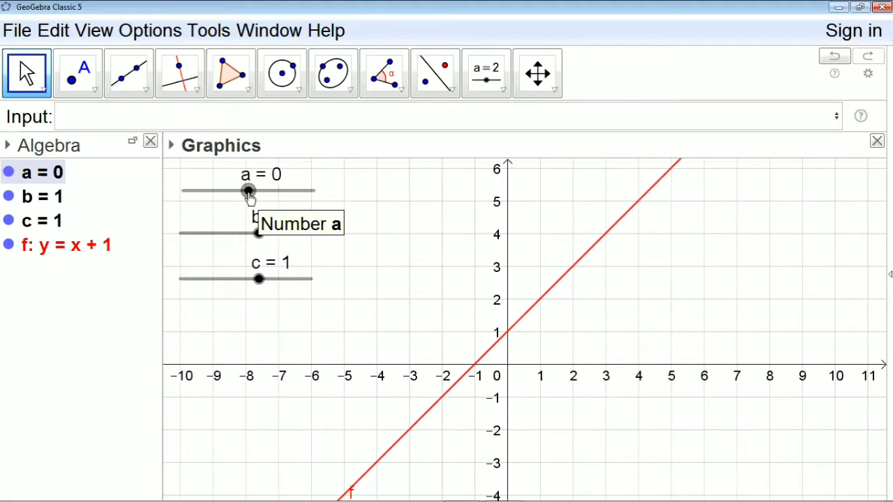
left_click_drag(248, 195, 235, 194)
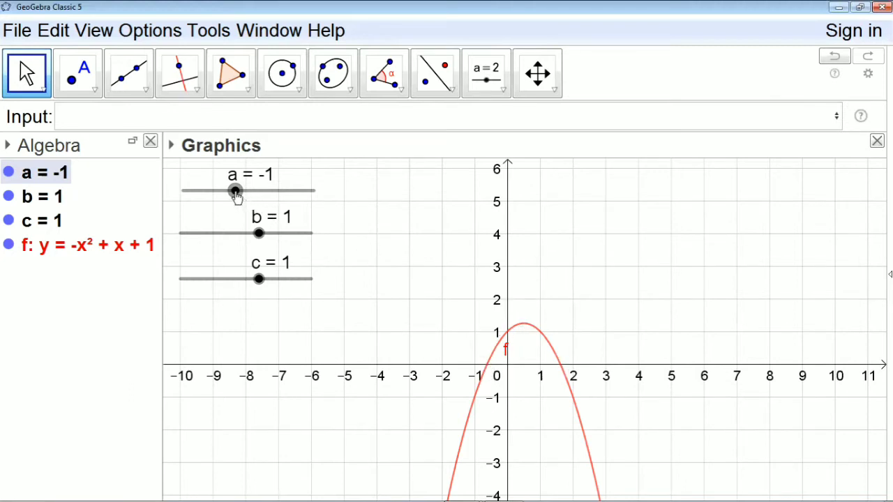
left_click_drag(236, 196, 224, 195)
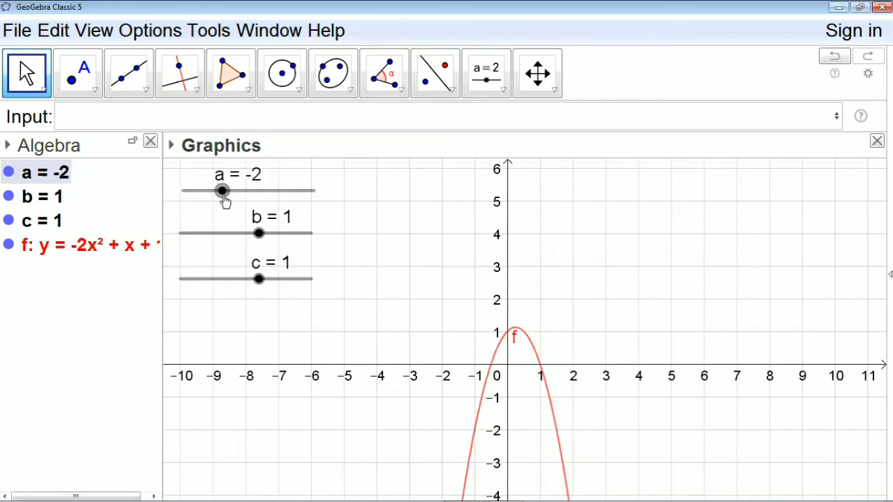
left_click_drag(219, 194, 210, 193)
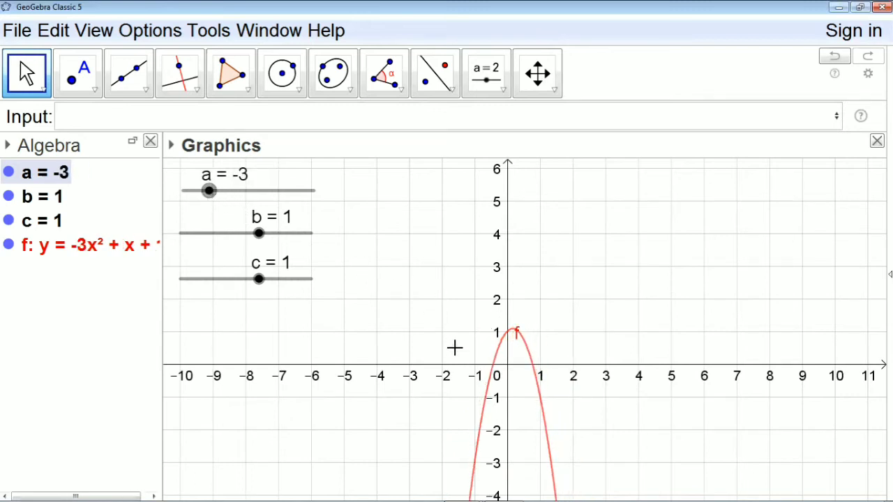
left_click_drag(209, 195, 180, 203)
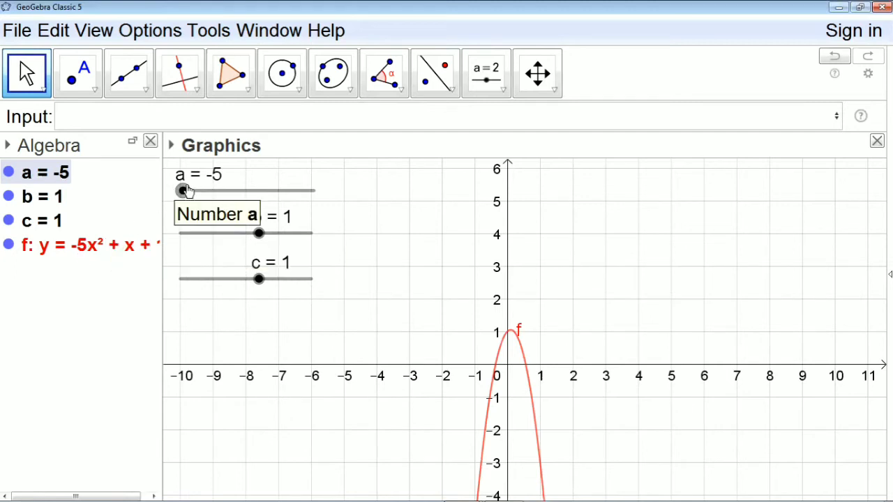
left_click_drag(183, 190, 253, 195)
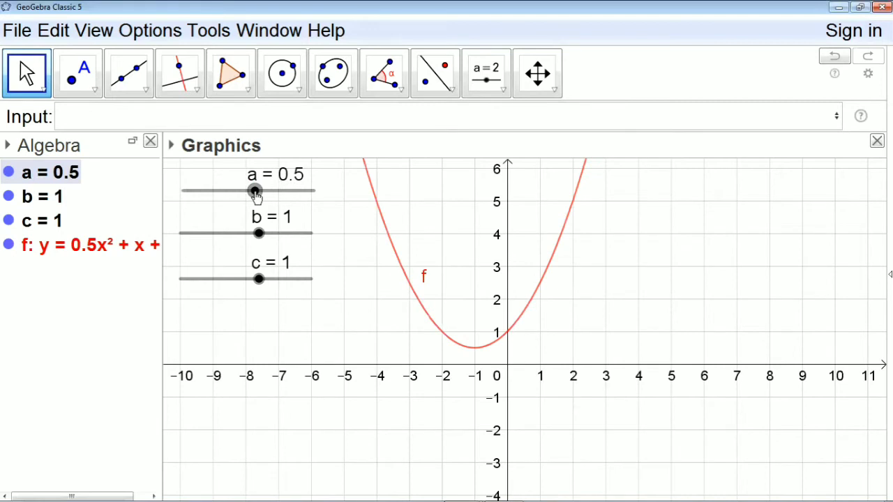
left_click_drag(255, 193, 260, 194)
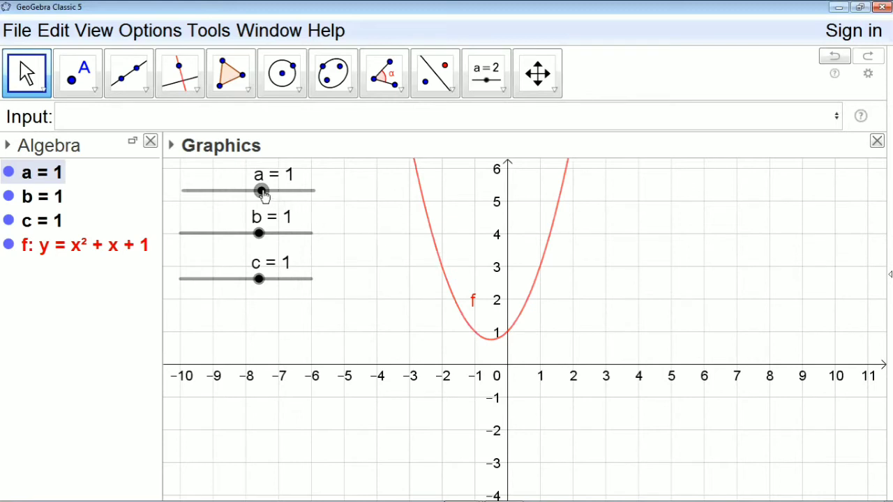
mouse_move(261, 193)
left_mouse_down()
mouse_move(231, 202)
mouse_move(229, 194)
mouse_move(262, 196)
left_mouse_up()
Define the discriminant as D=b^2-4ac.
left_click(92, 123)
type("D")
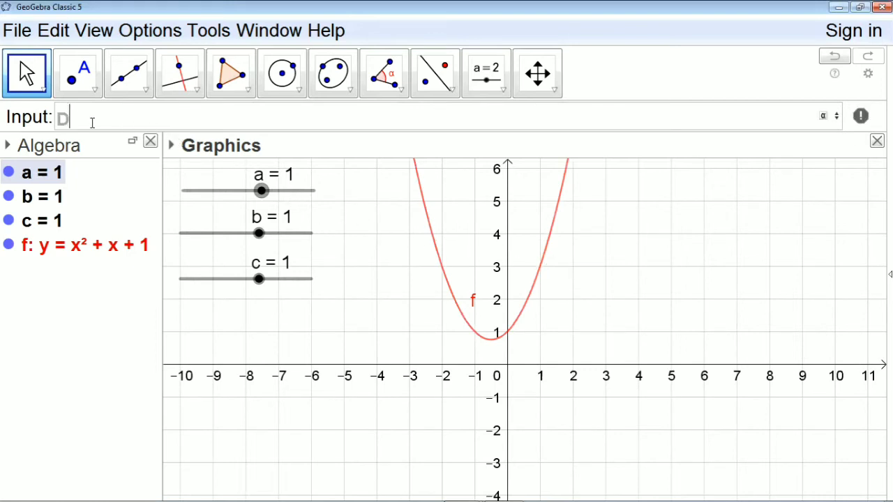
type("=b^2-4ac")
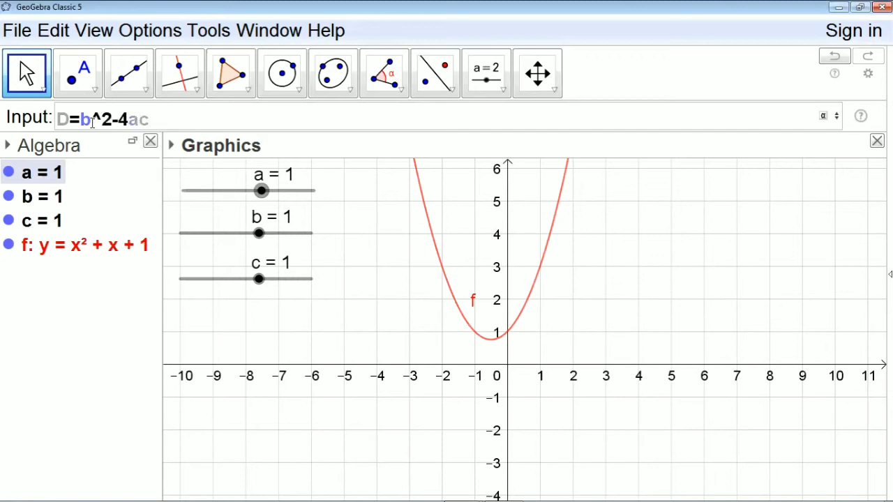
key("Return")
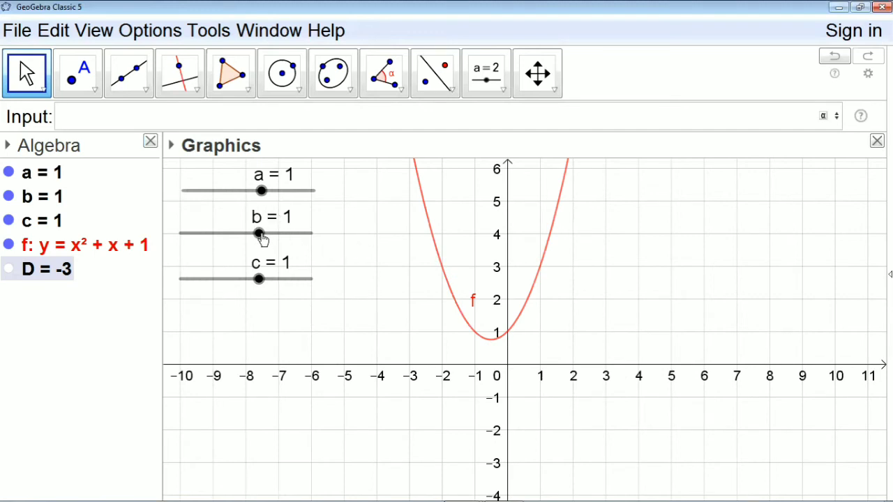
Vary slider b through 2, 3, 4, -1, -2 and -3 to examine the discriminant and the parabola's position, and return it to 1.
left_click_drag(261, 239, 273, 242)
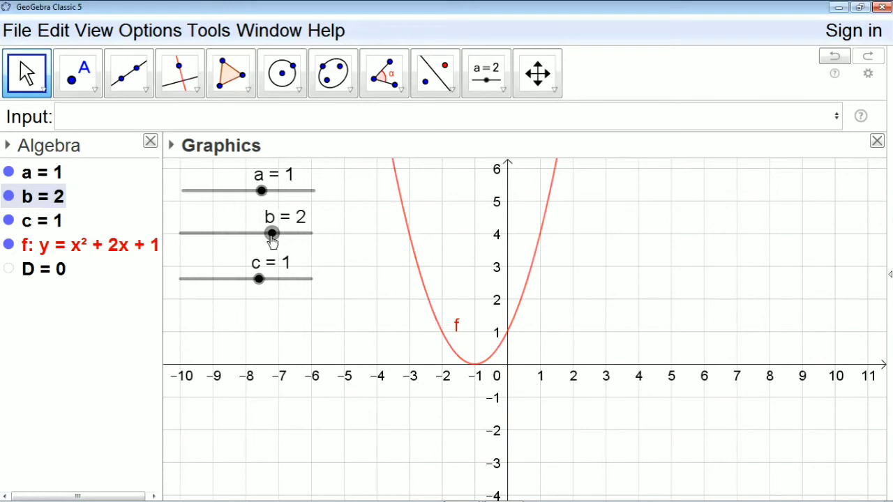
mouse_move(272, 241)
left_mouse_down()
mouse_move(287, 244)
mouse_move(284, 235)
left_mouse_up()
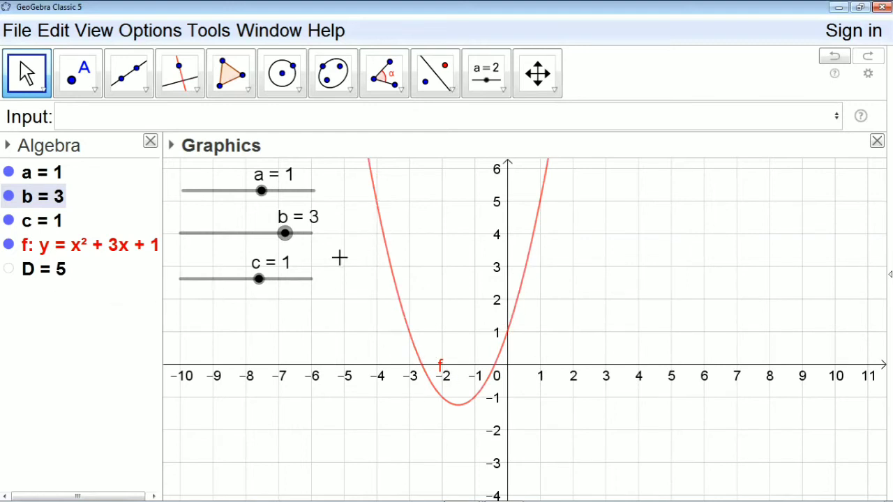
left_click_drag(286, 233, 298, 234)
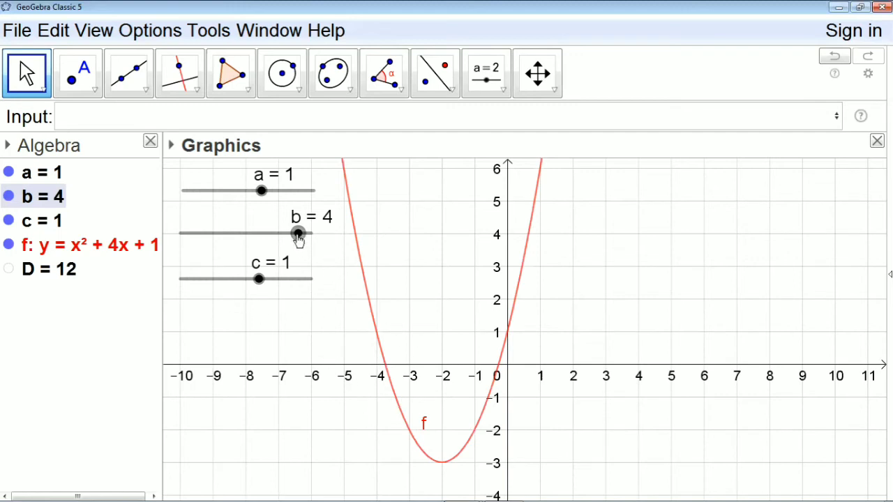
left_click_drag(297, 237, 234, 244)
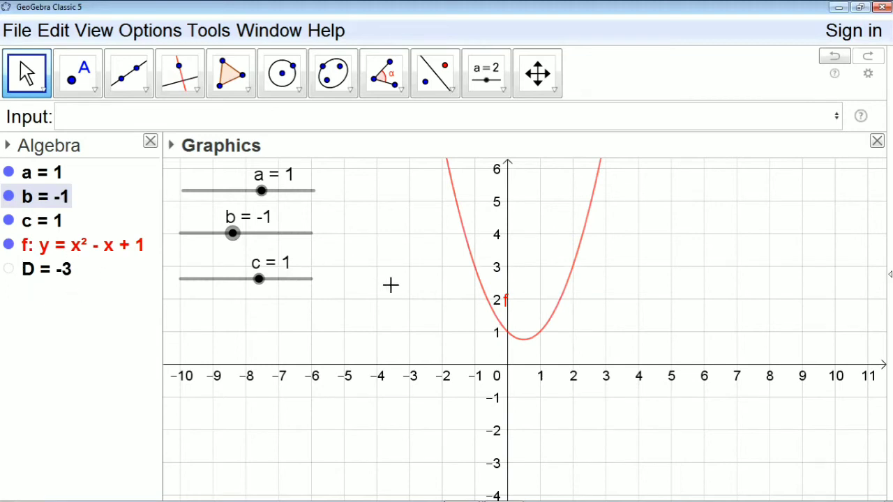
left_click_drag(232, 238, 220, 239)
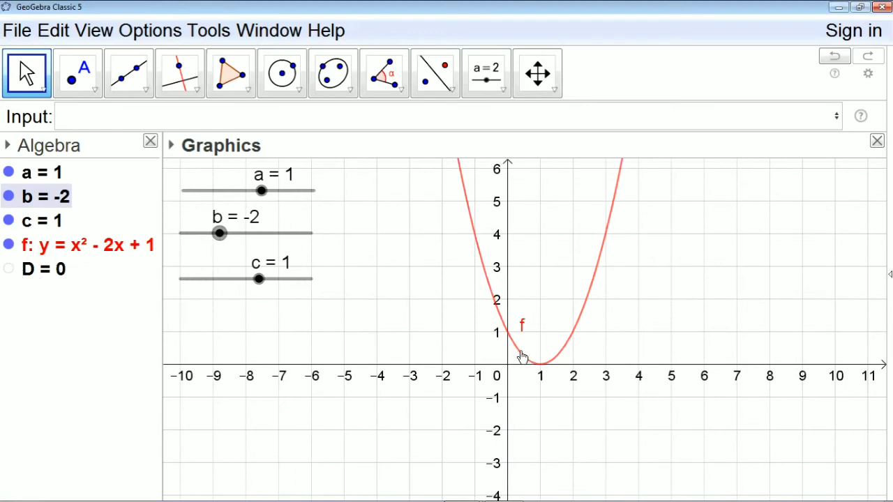
left_click_drag(220, 234, 207, 239)
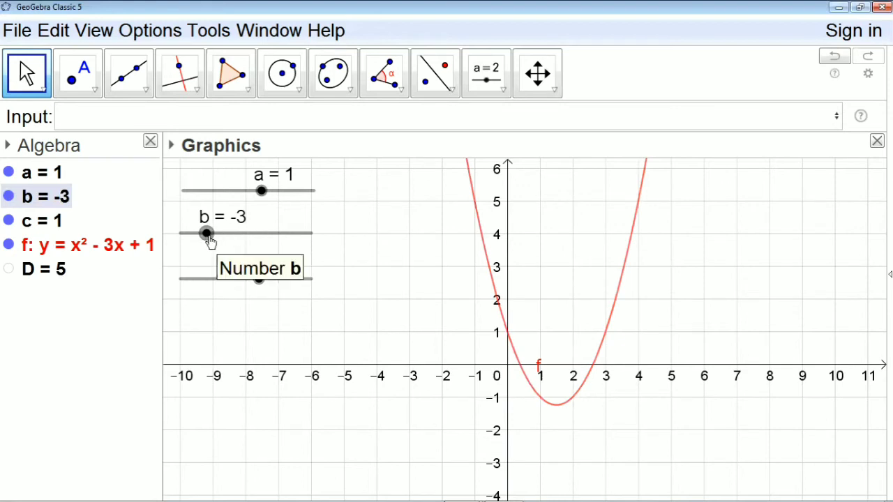
left_click_drag(210, 240, 257, 247)
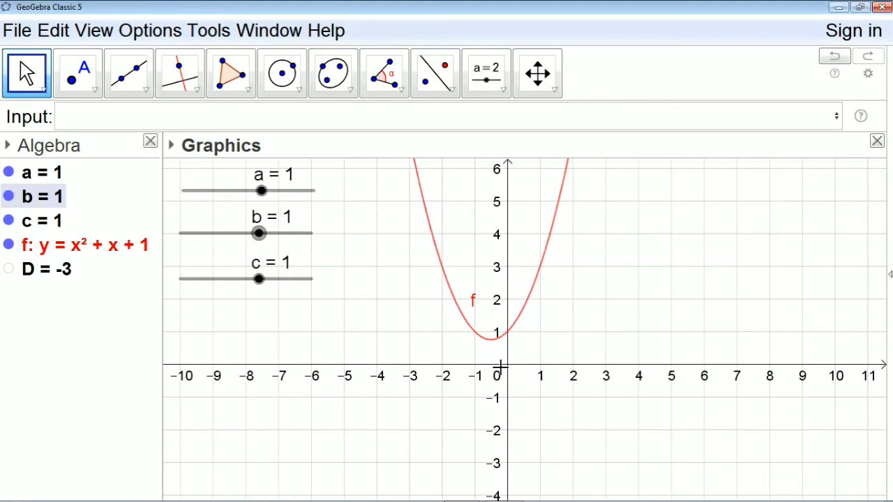
Step slider b through 2, 3, -1, -2 and -3 again to compare the parabola's x-axis intersections with D, and reset it to 1.
left_click_drag(260, 237, 273, 243)
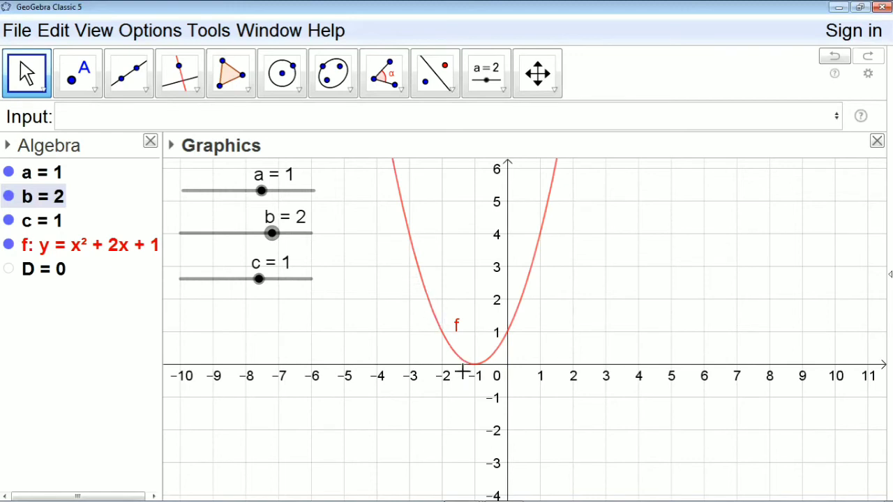
mouse_move(476, 370)
left_click_drag(273, 240, 285, 240)
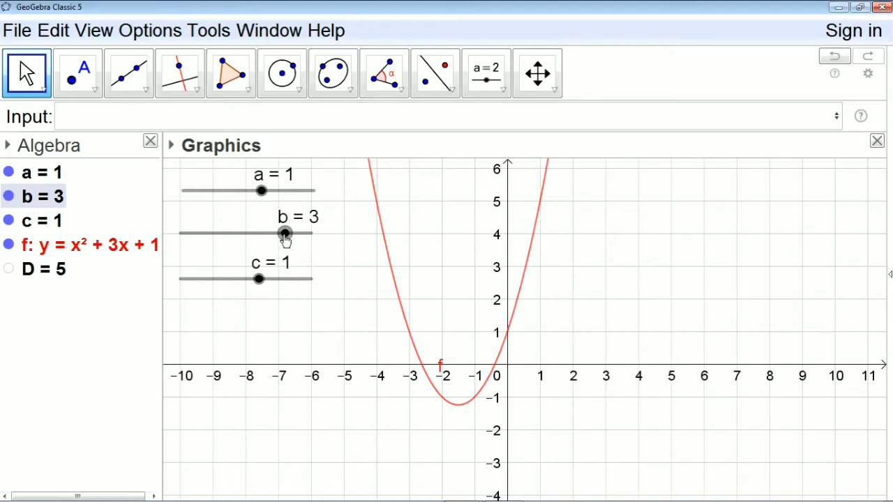
left_click_drag(284, 233, 233, 234)
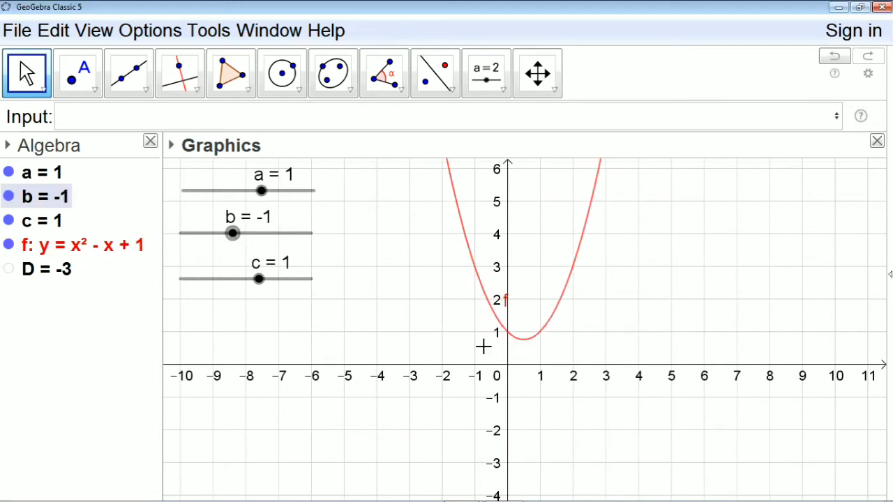
left_click_drag(234, 239, 221, 237)
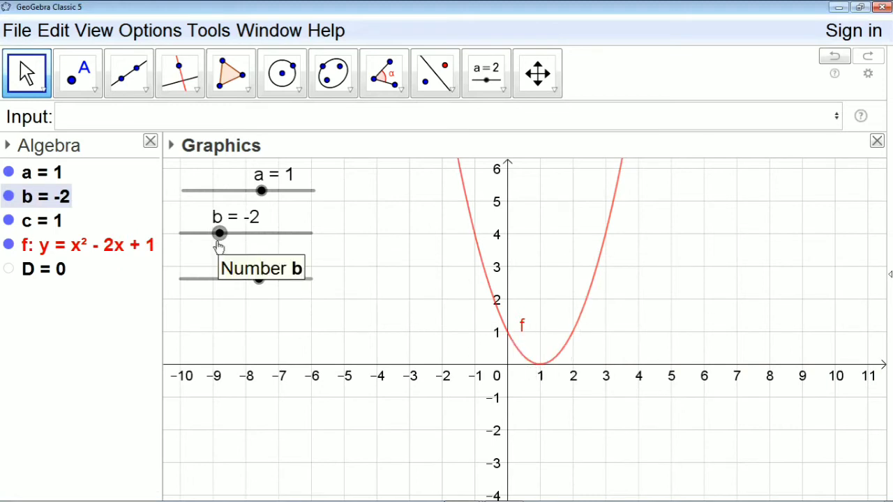
left_click_drag(219, 239, 207, 235)
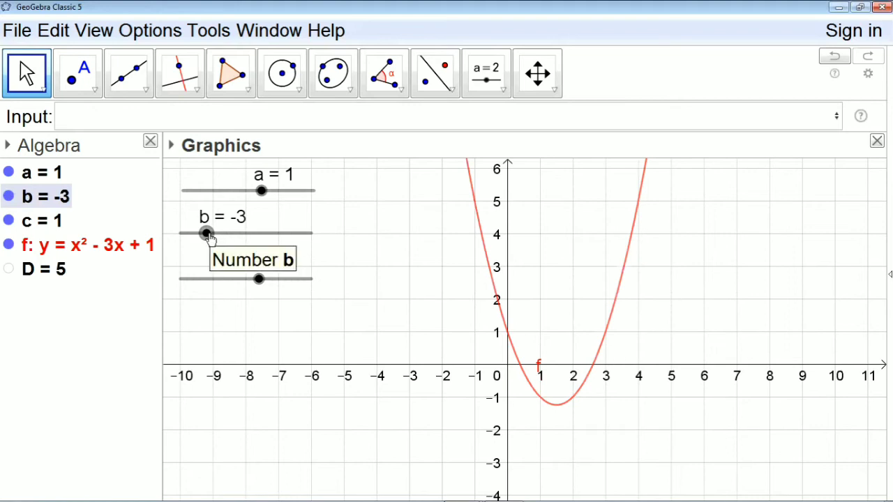
left_click_drag(209, 238, 259, 246)
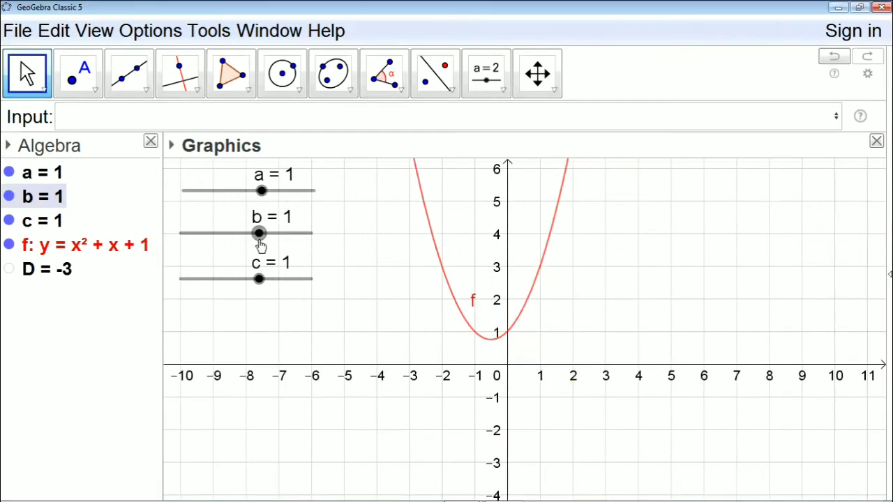